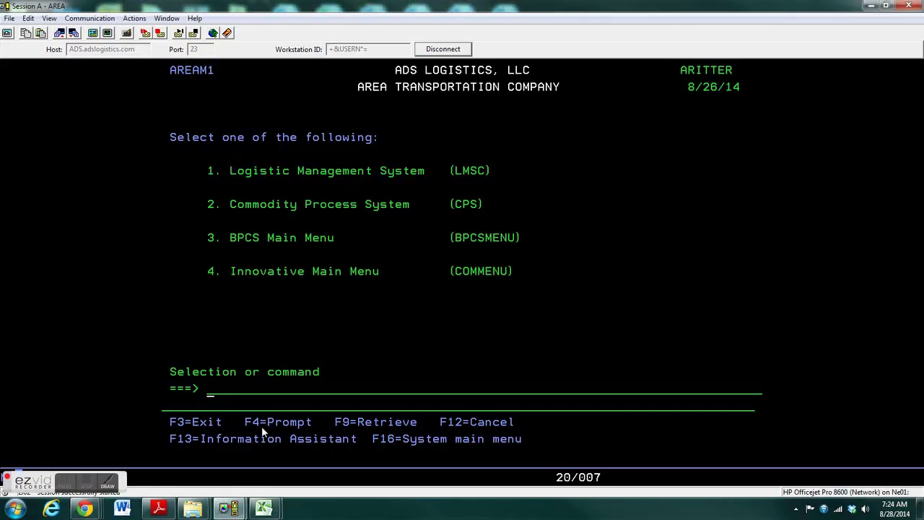
Go through menu options 4 and 12 to reach the Dispatch Service Check Call Entry screen
text(4)
key(Return)
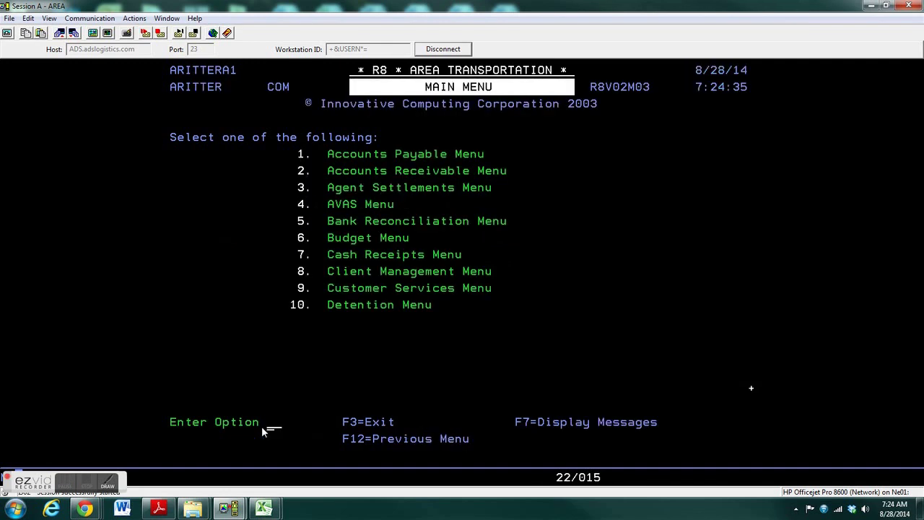
text(12)
key(Return)
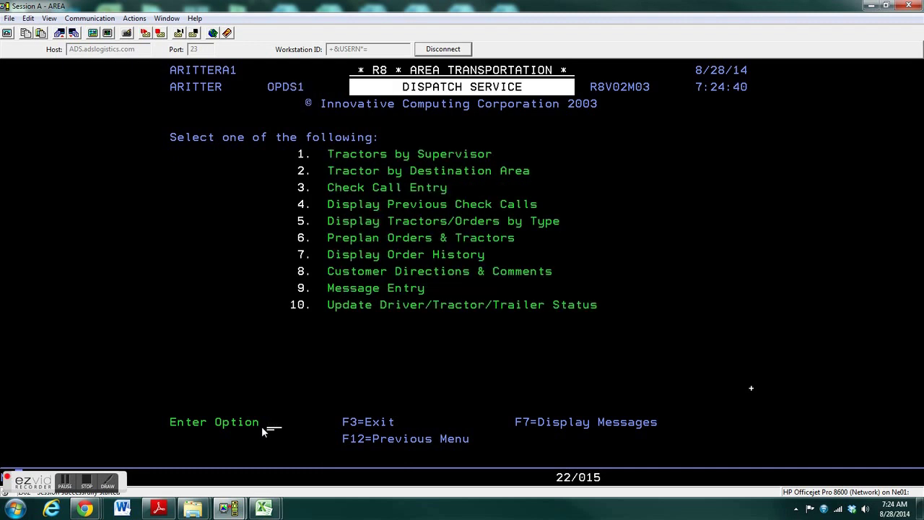
Look up tractor 6802's status and bring up the Available Loads preplanning for unit 6802
key(Return)
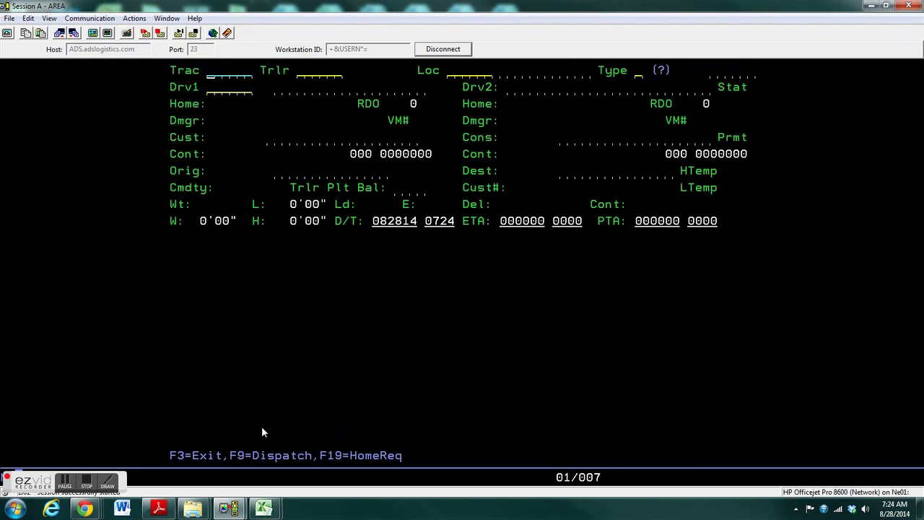
text(6802)
key(Return)
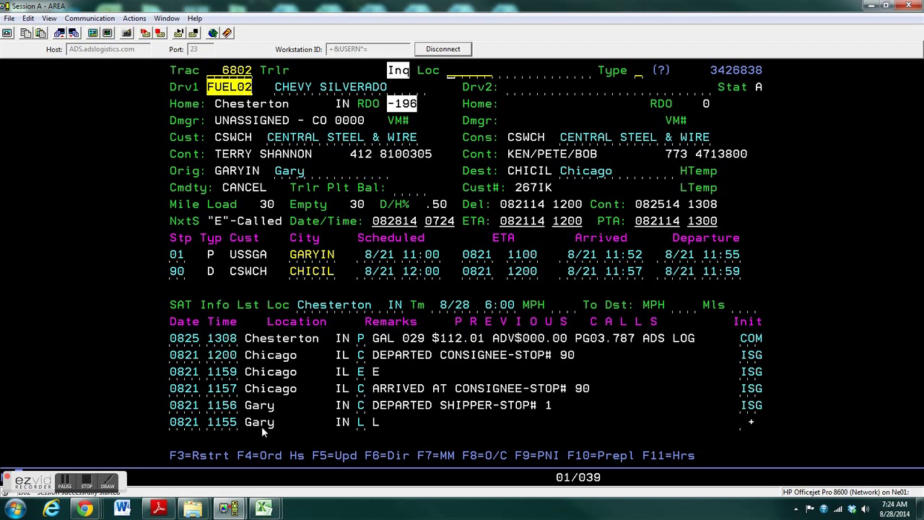
key(F10)
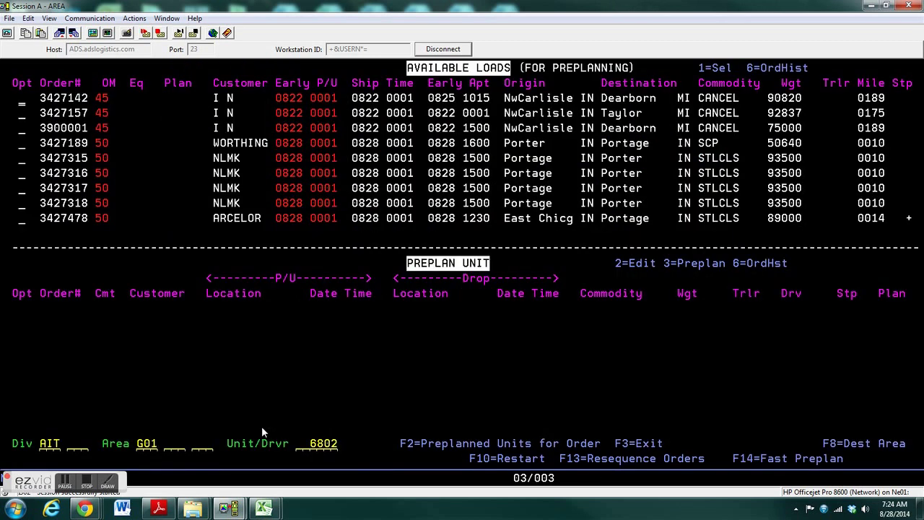
Switch to Fast Preplan and page the Available Loads list down to the 0829 orders
key(shift+F2)
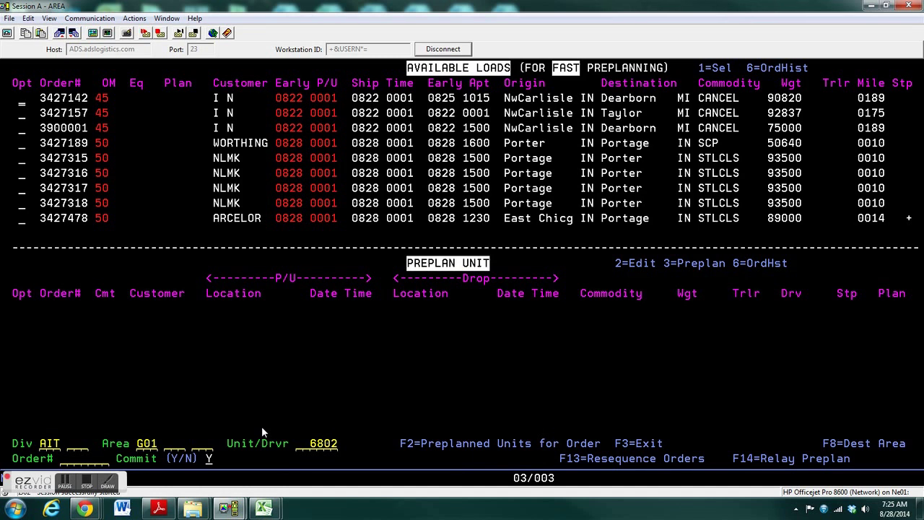
click(910, 220)
scroll(911, 233, down, 4)
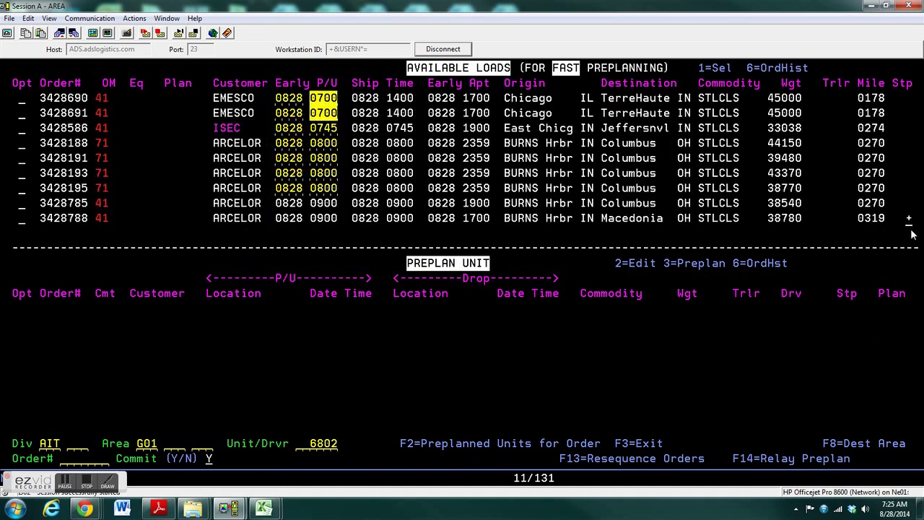
scroll(911, 233, down, 1)
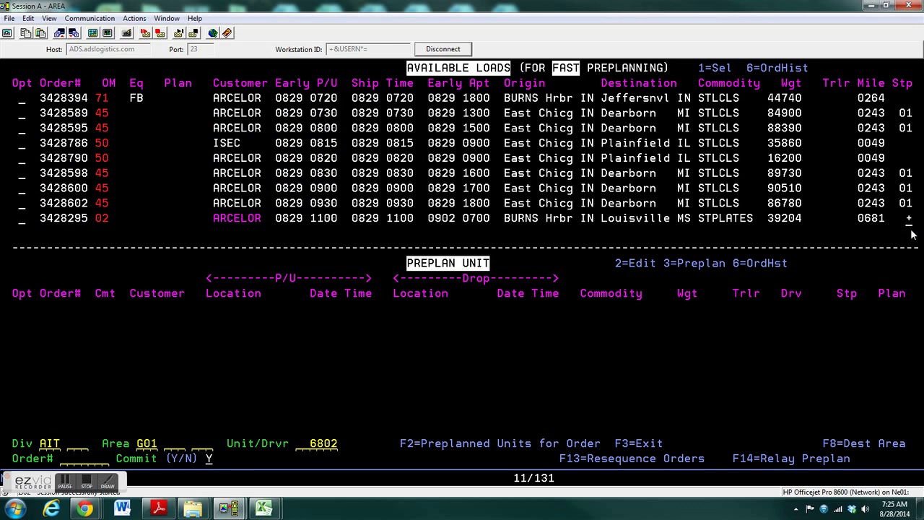
scroll(911, 233, down, 1)
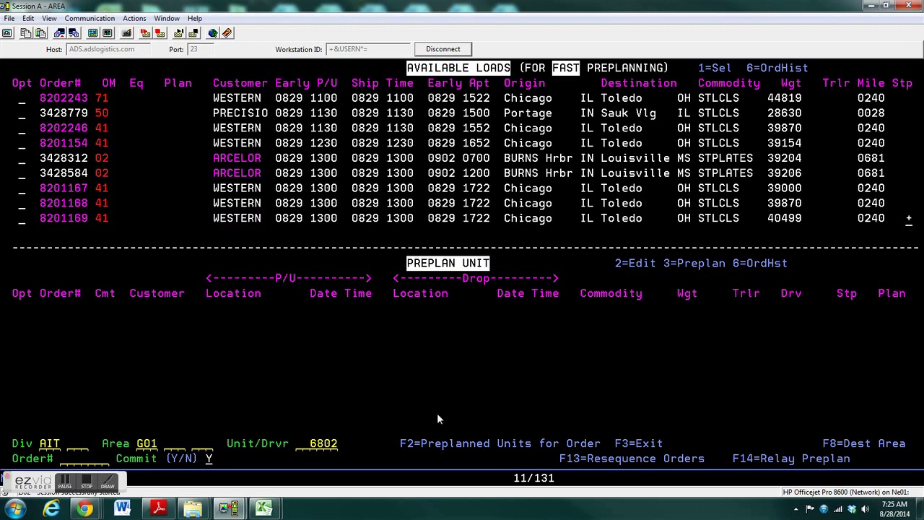
Preplan order 3428792, Dearborn to Sauk Vlg, to unit 6802 and return to the tractor screen
click(65, 460)
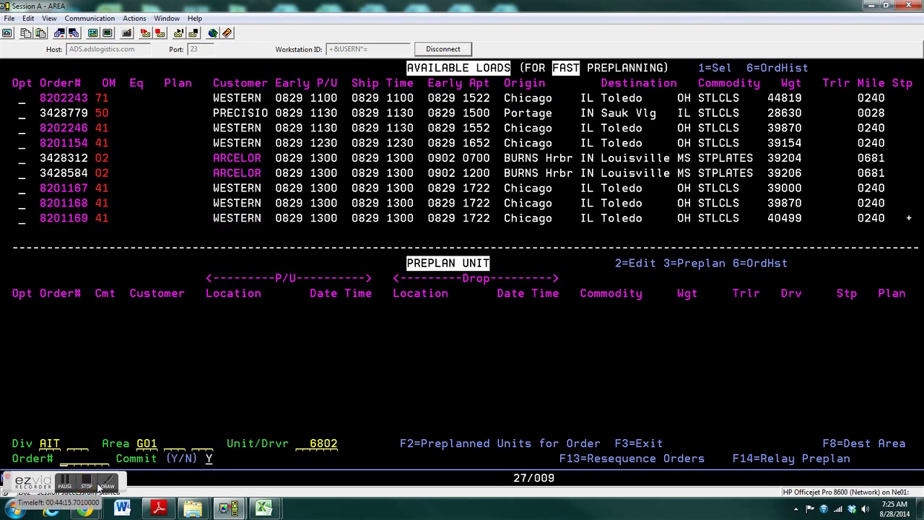
text(342)
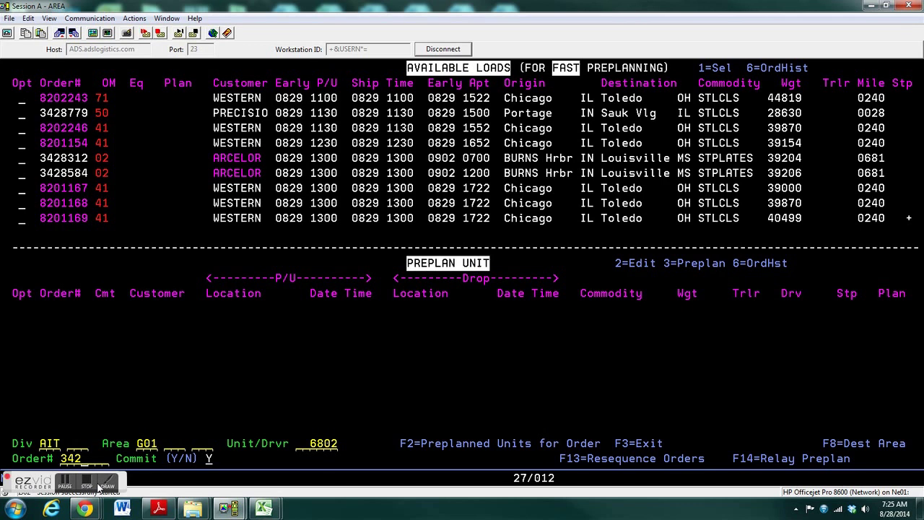
text(8792)
key(Return)
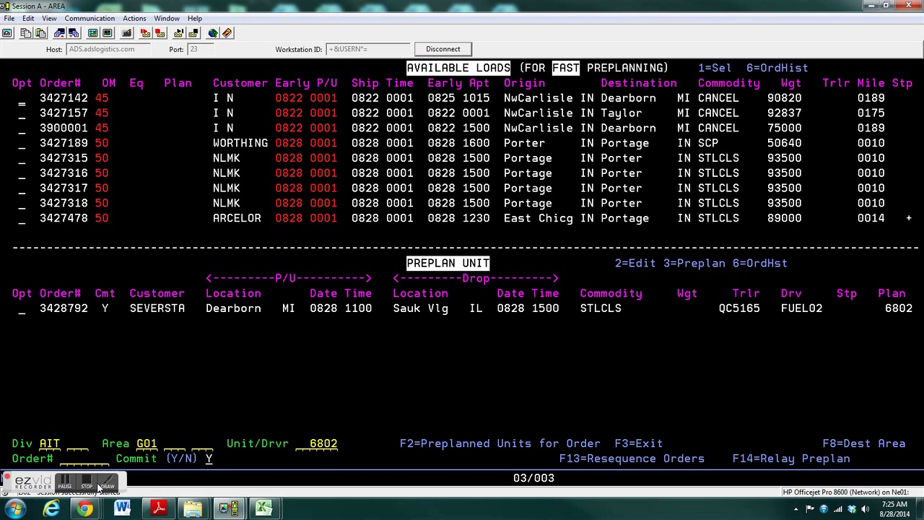
key(Return)
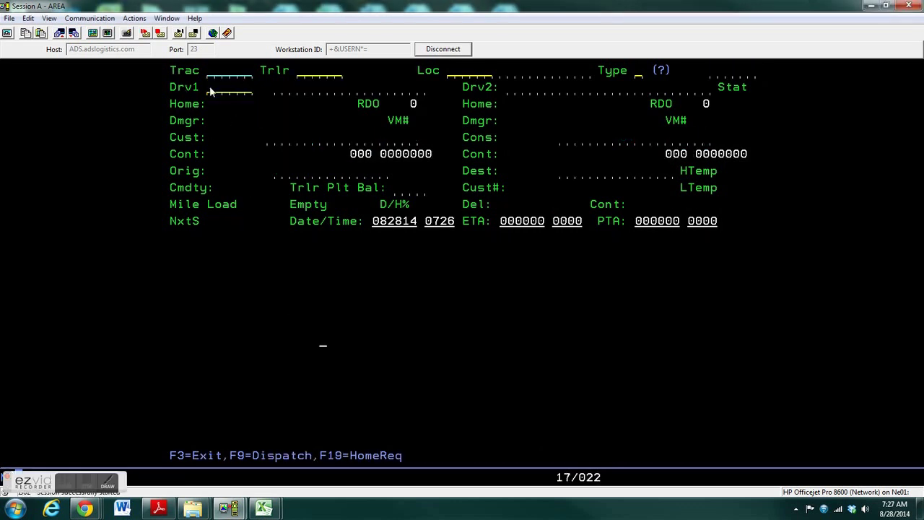
Bring up order 3428792's dispatch detail with tractor 6802 and trailer QC5165
key(F9)
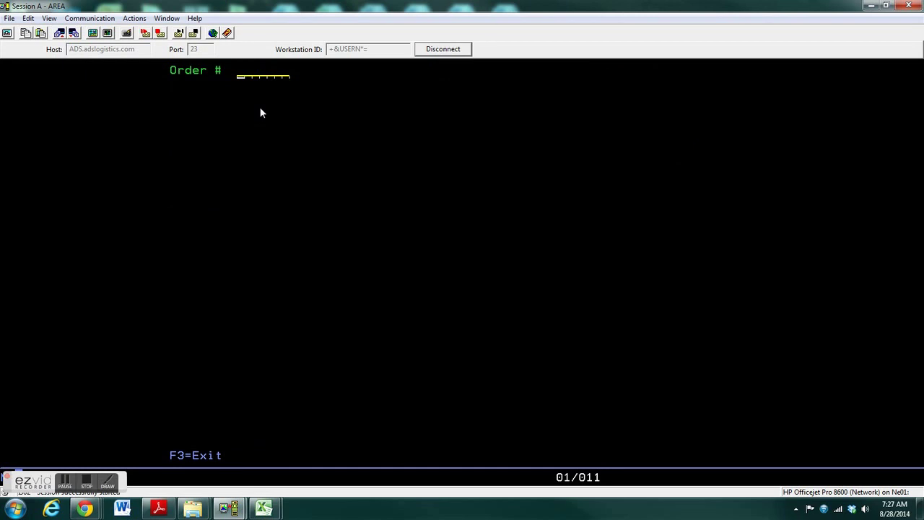
text(3428792)
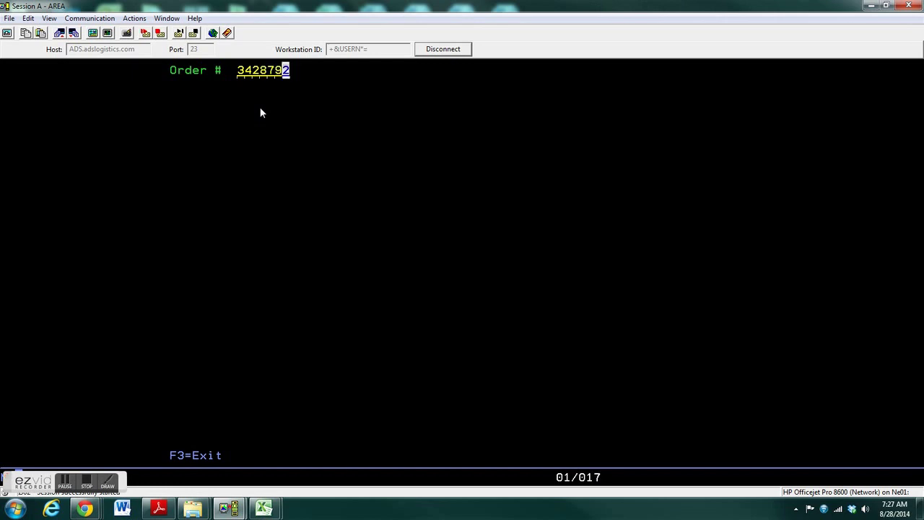
key(Return)
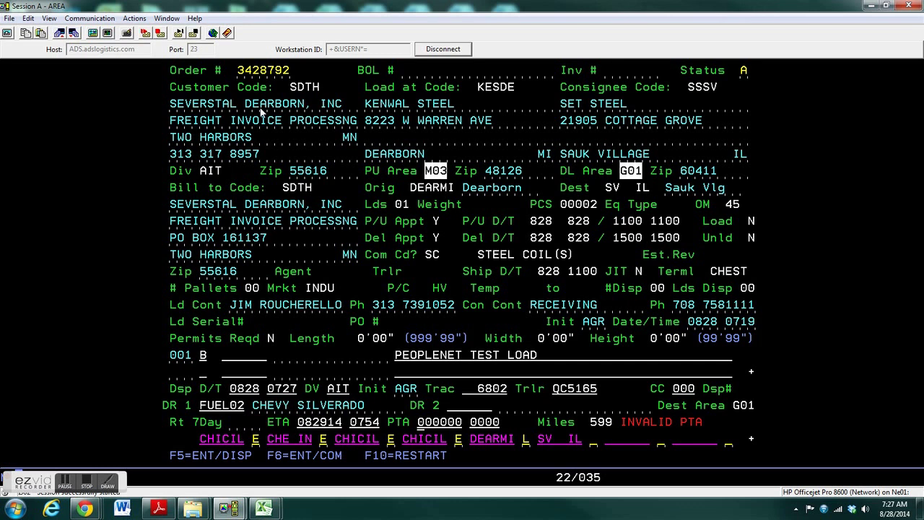
Dispatch order 3428792 with the PTA corrected to 0900, declining more orders for the unit
key(Right)
text(82914 )
text(900)
key(Left)
key(Left)
key(Left)
text(090)
key(Return)
key(Return)
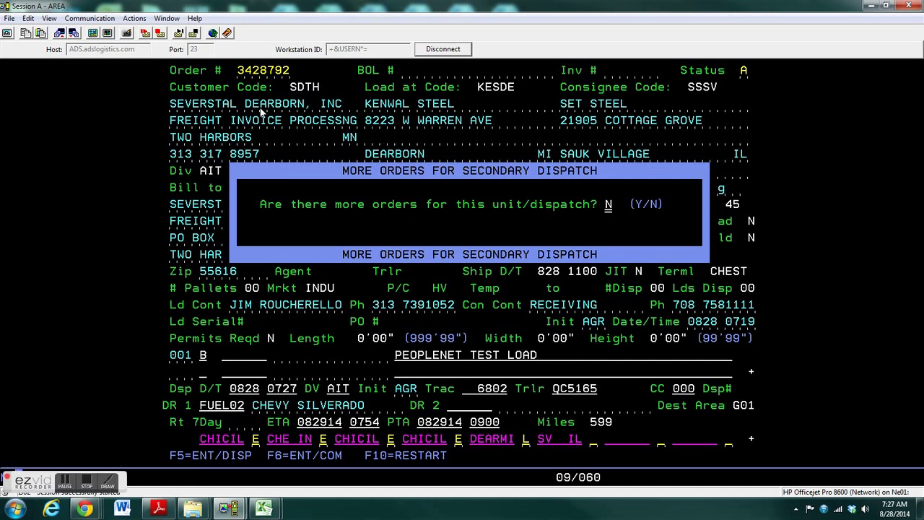
key(Return)
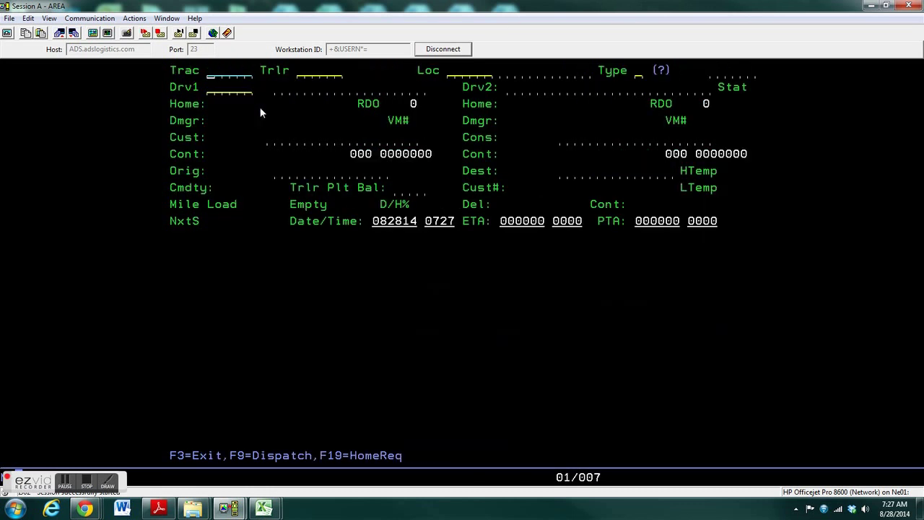
Look up tractor 6802 and show order 3428792's detail, now with status D
text(6802)
key(Tab)
key(Return)
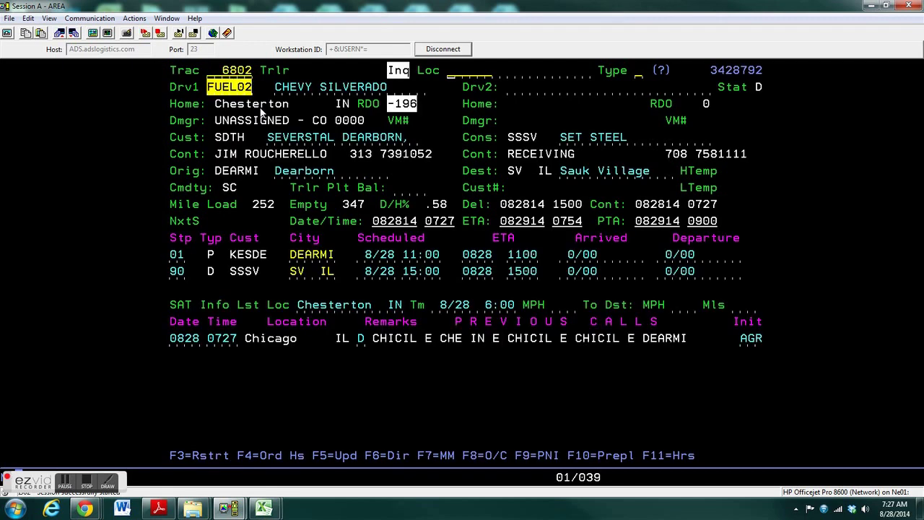
key(Return)
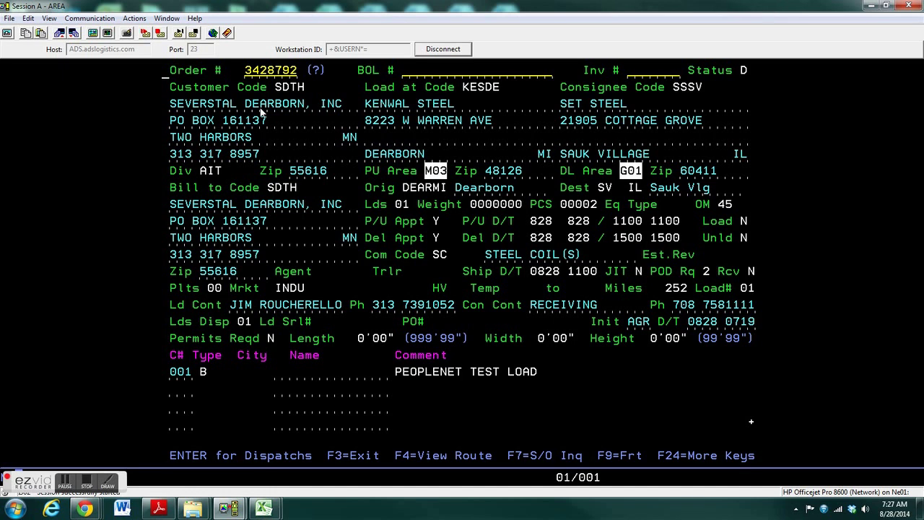
Review order 3428792's dispatch 01 record, then exit back to the tractor/driver inquiry
key(Return)
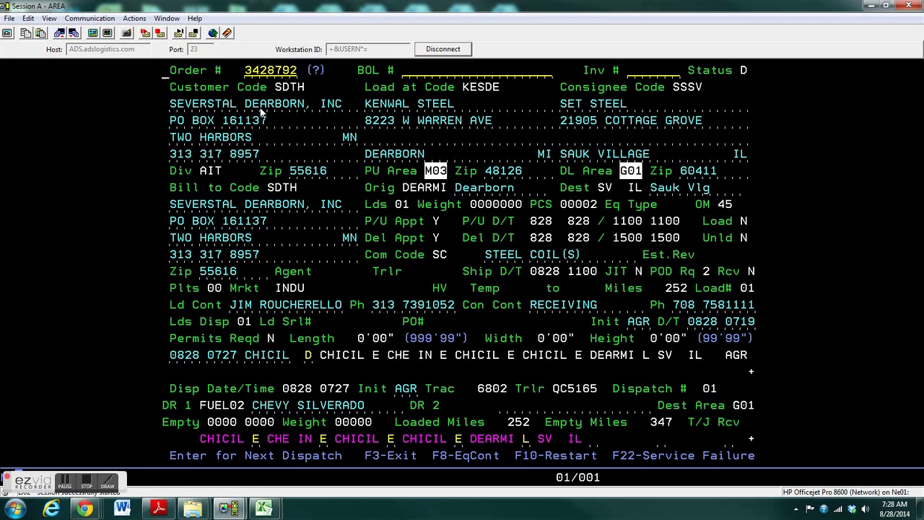
key(Return)
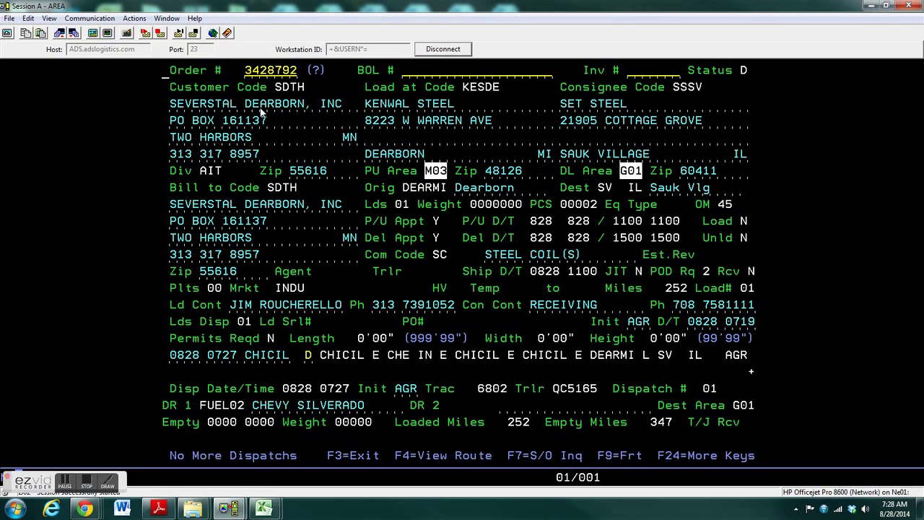
key(Return)
key(Return)
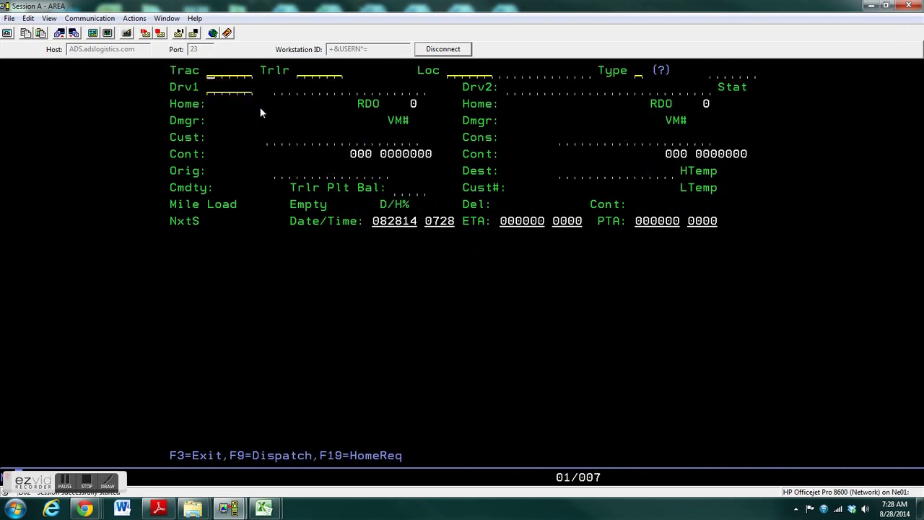
Look up trailer QC5165 and enter location DEARMI with call type L
key(Tab)
text(QC5165)
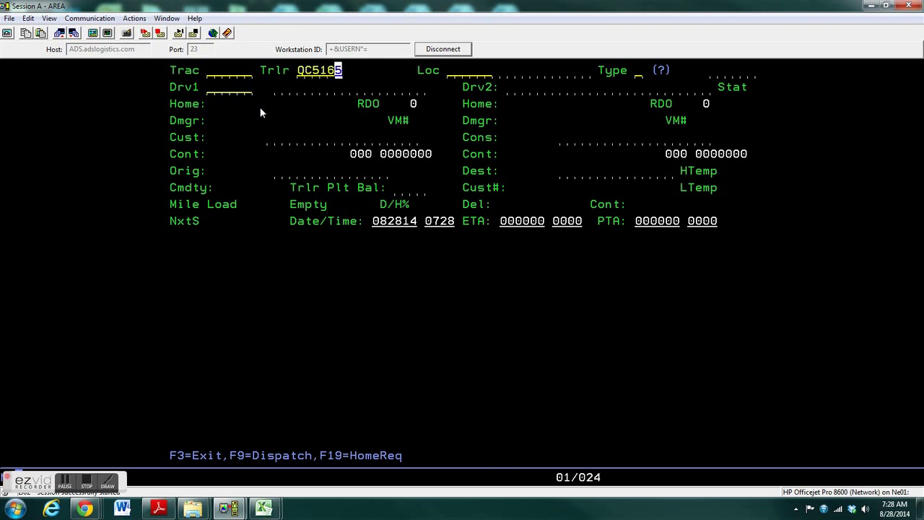
key(Return)
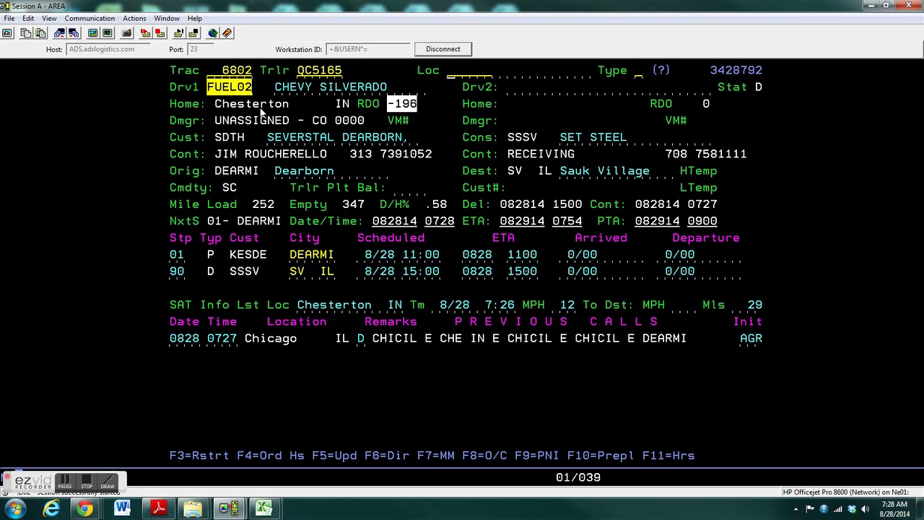
text(DEARMI)
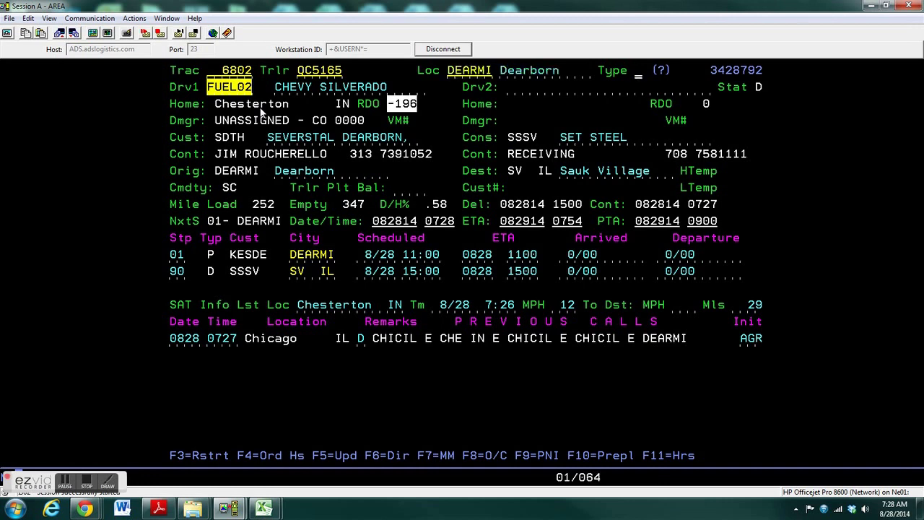
text(L)
Log the Dearborn load call with weight 31000, B/L FG2356 and remark L
key(Return)
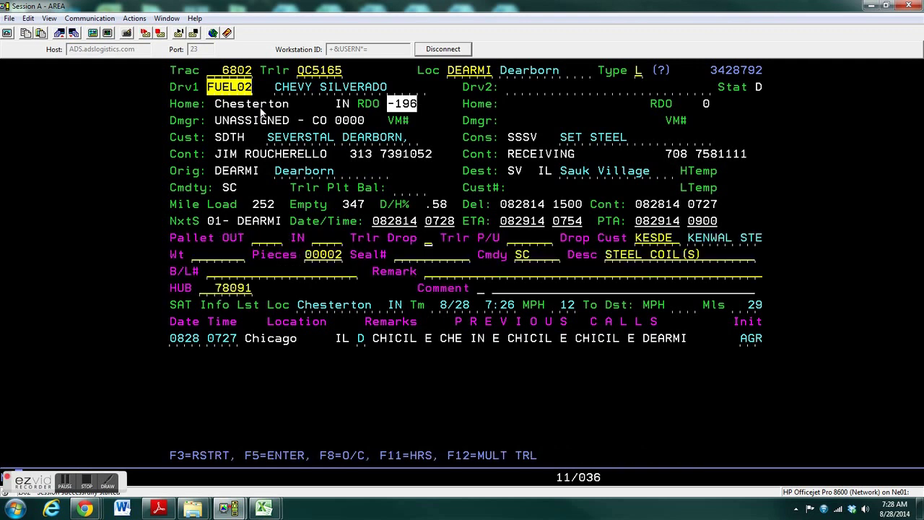
click(216, 281)
click(207, 267)
text(31000)
key(Tab)
key(Tab)
text(FG2356)
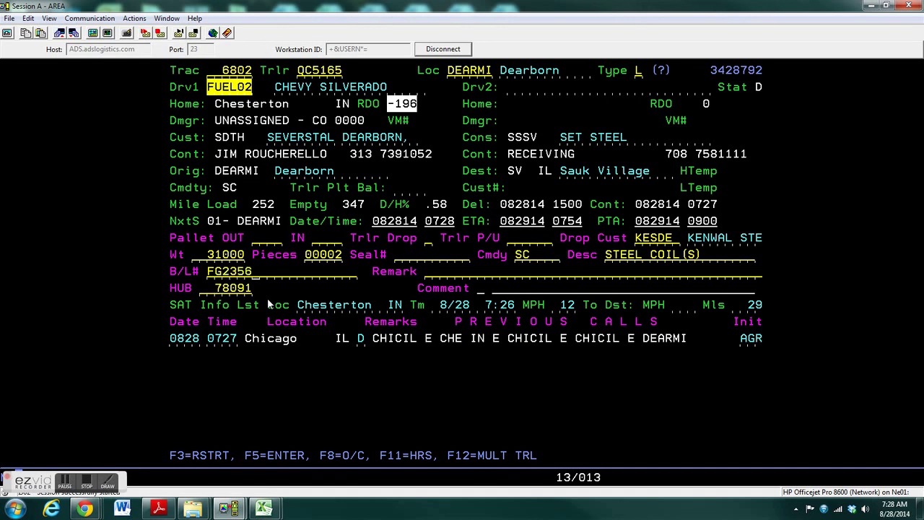
key(Tab)
text(L)
key(F5)
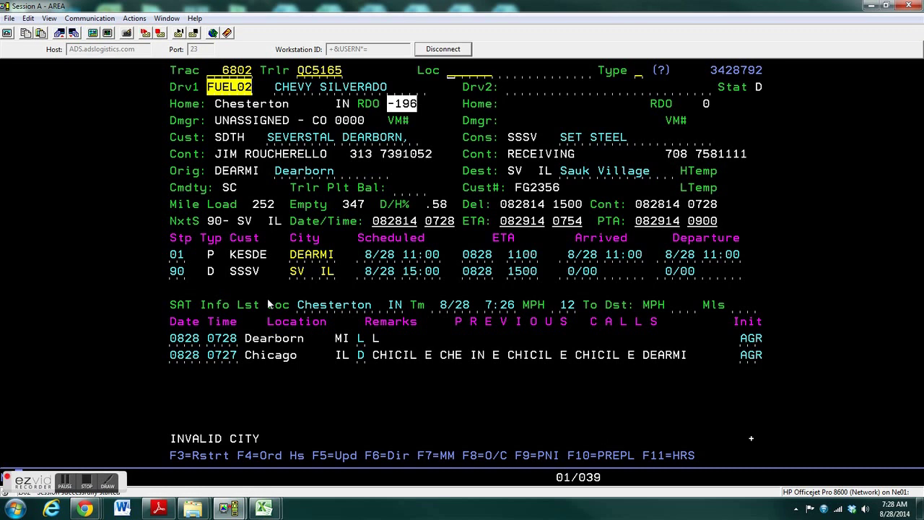
Enter location SVIL (Sauk Village) with call type E to bring up the SSSV SET STEEL load details
text(SVIL)
key(Return)
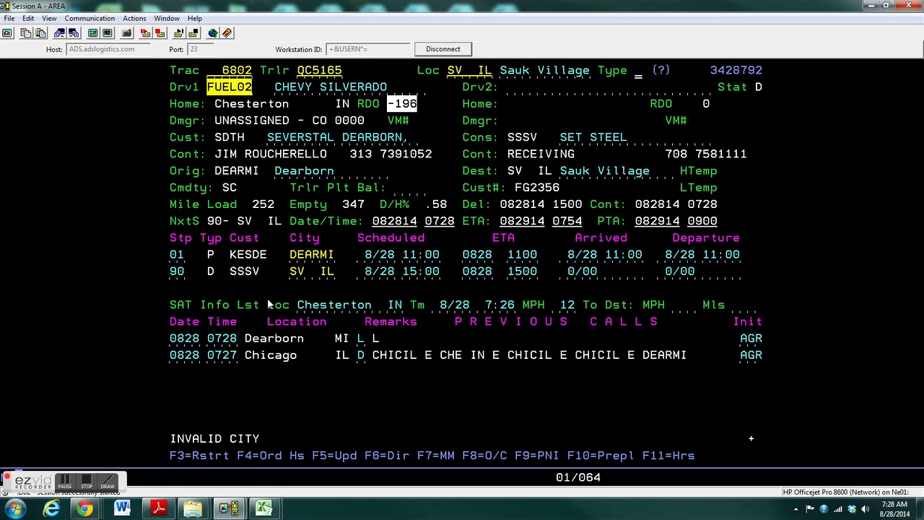
text(E)
key(Return)
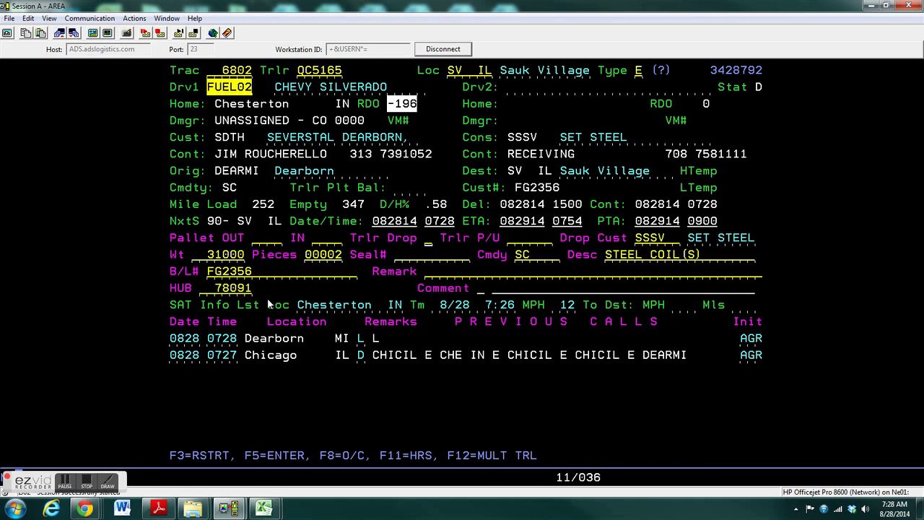
Add remark E and submit the Sauk Village empty call, marking stop 90 arrived and departed
click(432, 277)
text(E)
key(Return)
key(F5)
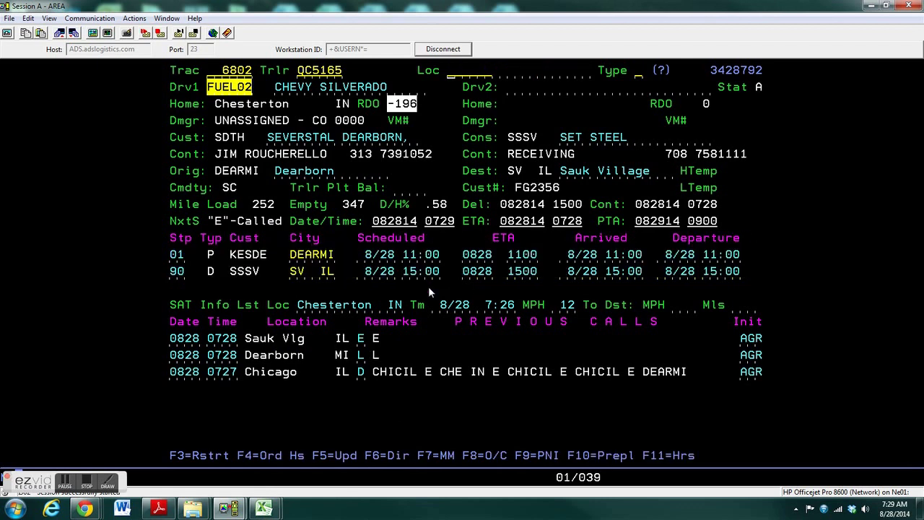